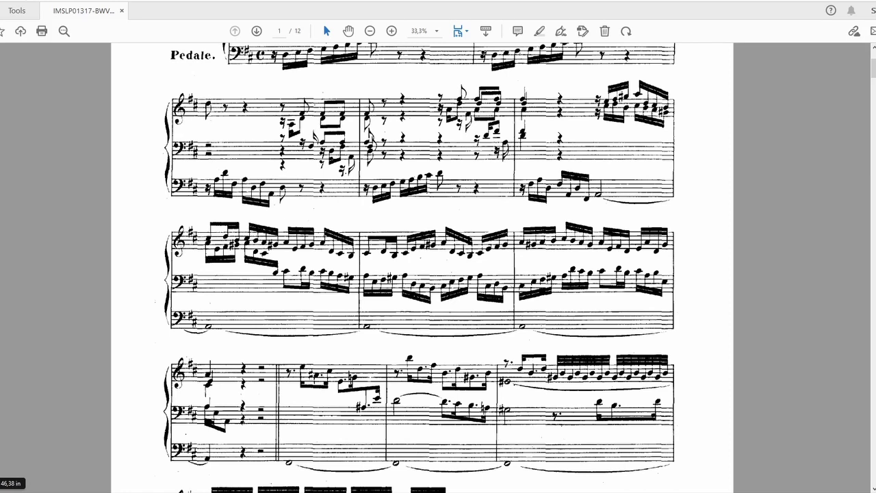
# - Mark out the sustained pedal notes across the Pedale staff of the Bach organ PDF
pyautogui.moveTo(146, 301); pyautogui.dragTo(687, 344)
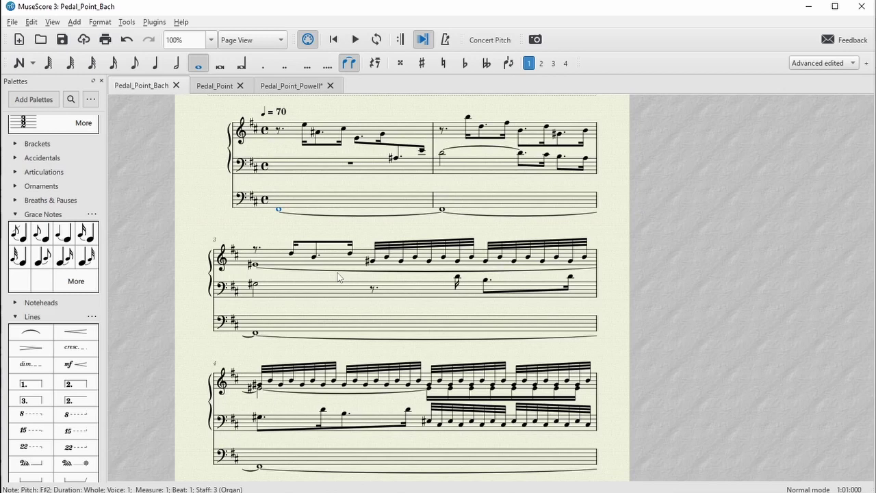
# - Clear the selection, return to the start of Pedal_Point_Bach and play it from the beginning
pyautogui.press('Escape')
pyautogui.press('Home')
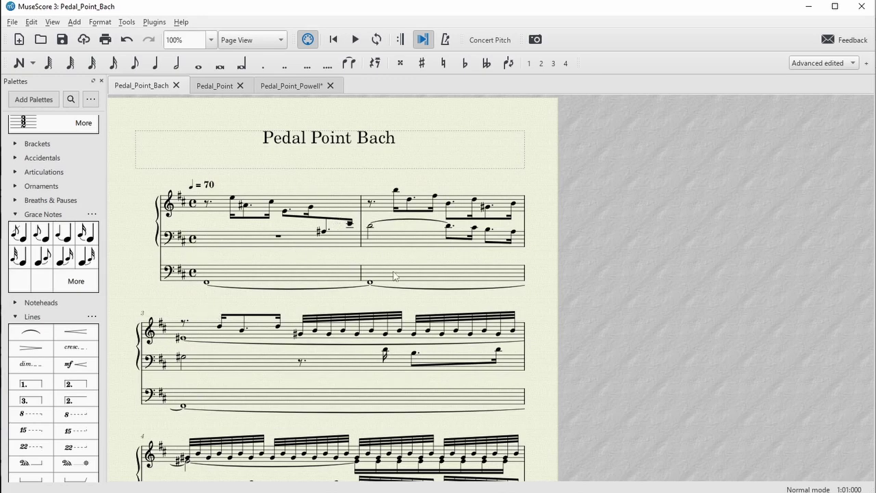
pyautogui.scroll(-1, 262, 346)
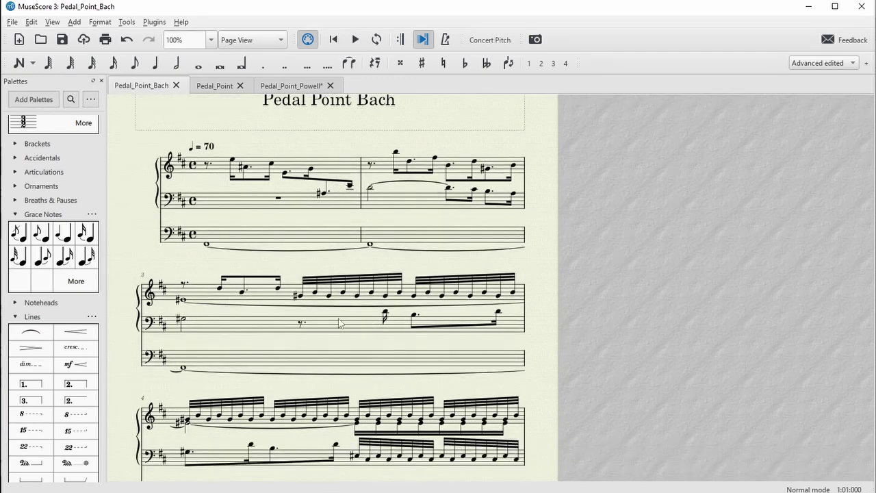
pyautogui.scroll(-5, 464, 339)
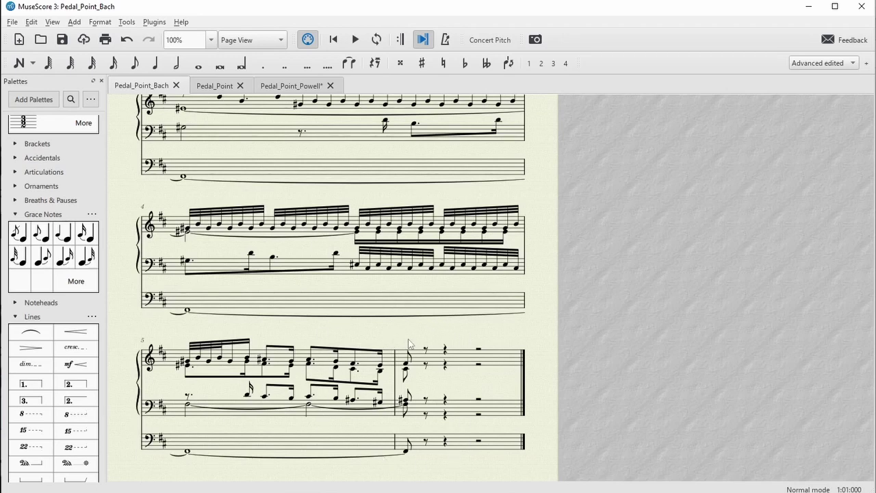
pyautogui.press('space')
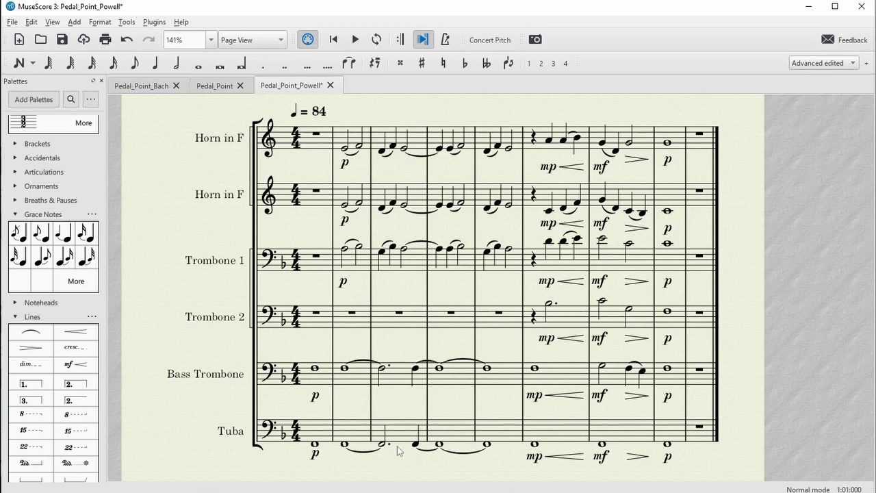
# - Play the Pedal_Point_Powell brass example with its tied low tuba note
pyautogui.press('space')
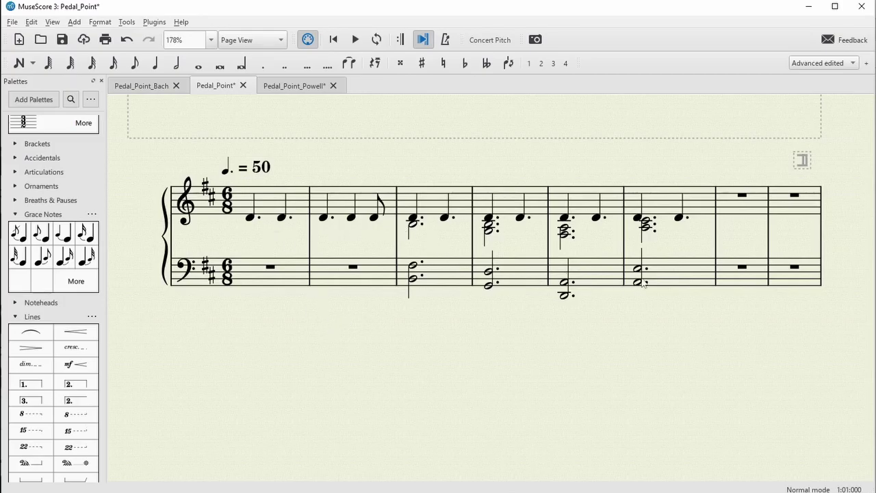
# - Play the Pedal_Point piano example from the first treble D, then stop
pyautogui.click(250, 218)
pyautogui.press('space')
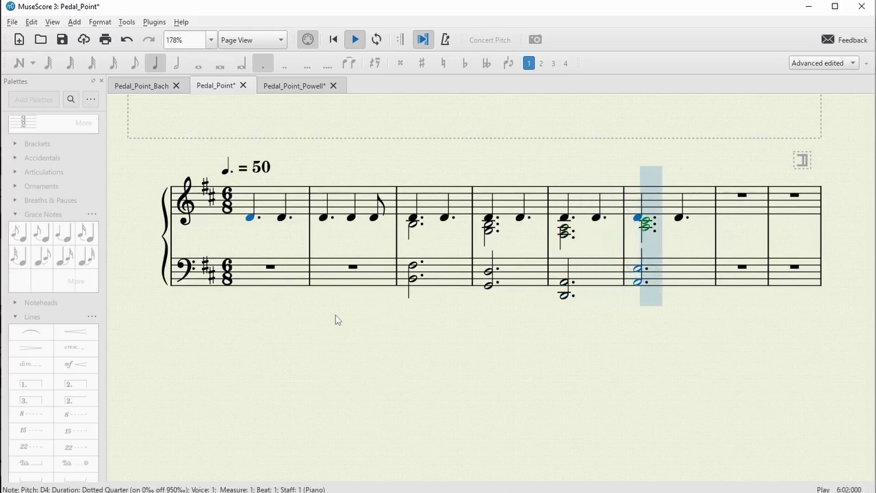
pyautogui.press('space')
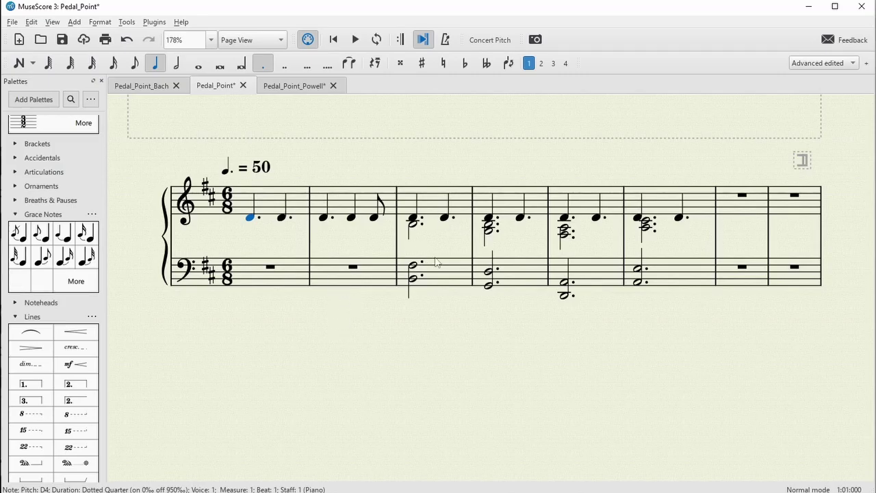
# - Replay the piano example briefly from later measures, including from the measure 6 D
pyautogui.press('space')
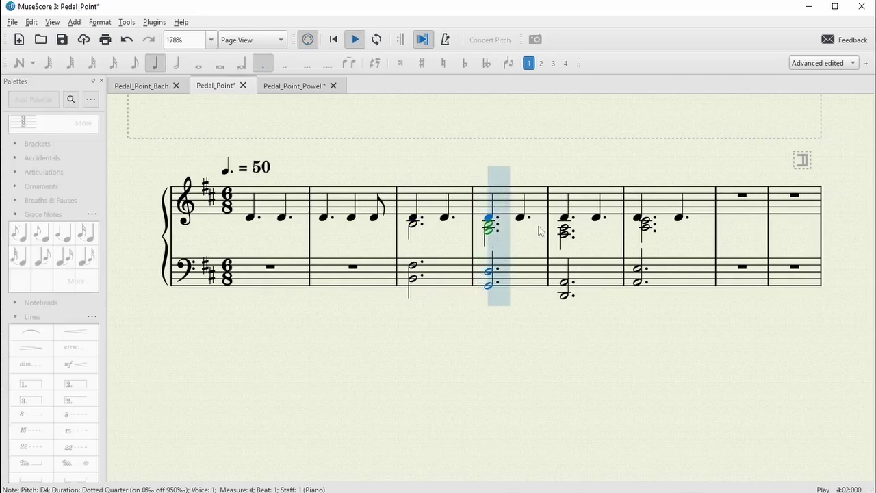
pyautogui.press('space')
pyautogui.press('space')
pyautogui.press('space')
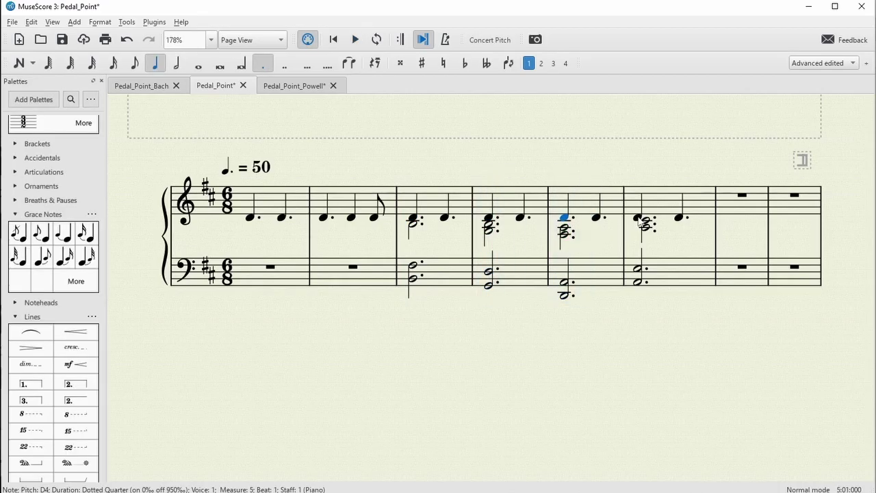
pyautogui.click(639, 218)
pyautogui.press('space')
pyautogui.press('space')
# - Lengthen the selected D to a dotted half and play back the changed passage
pyautogui.scroll(-5, 459, 305)
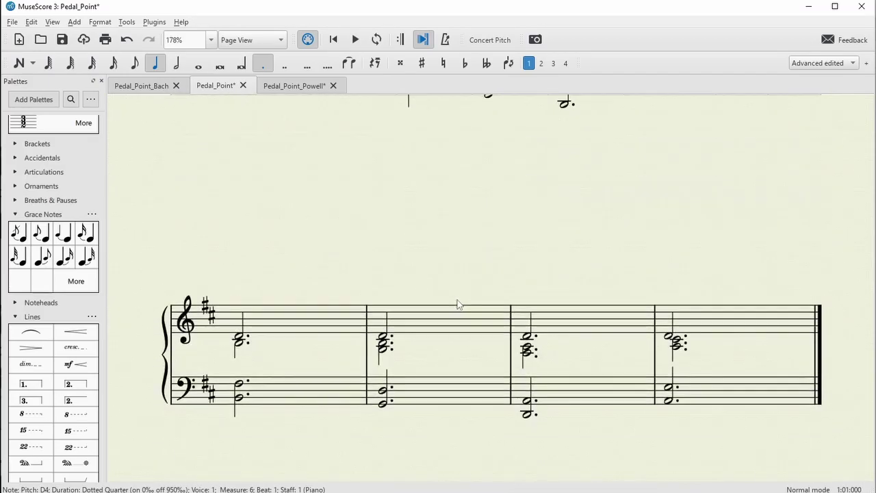
pyautogui.press('6')
pyautogui.press('space')
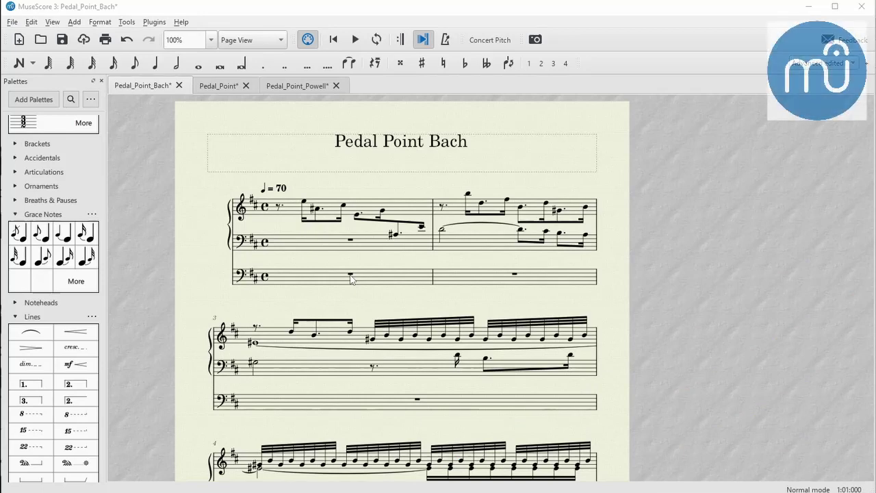
# - Enter a low F# whole note in the empty first measure of the Bach pedal staff
pyautogui.click(350, 275)
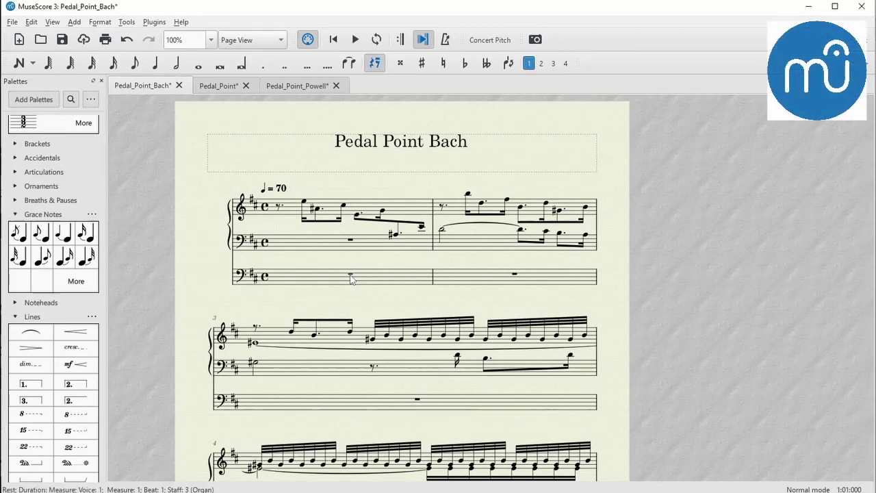
pyautogui.press('7')
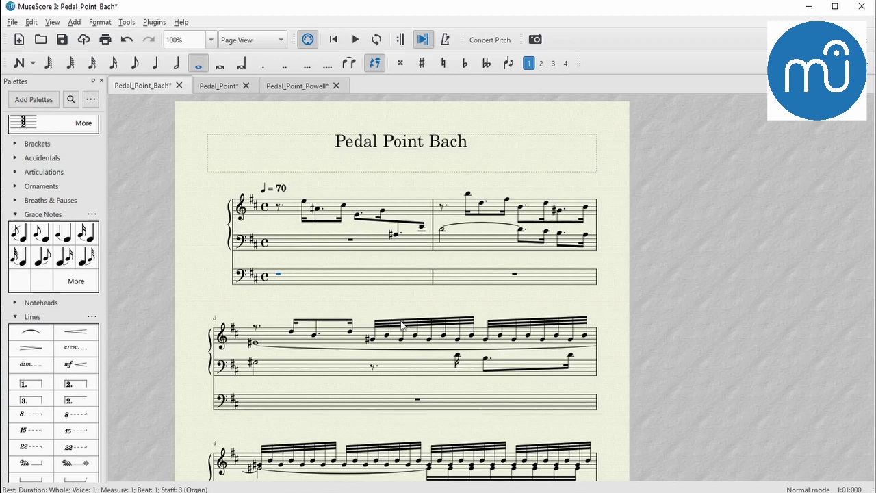
pyautogui.press('n')
pyautogui.press('f')
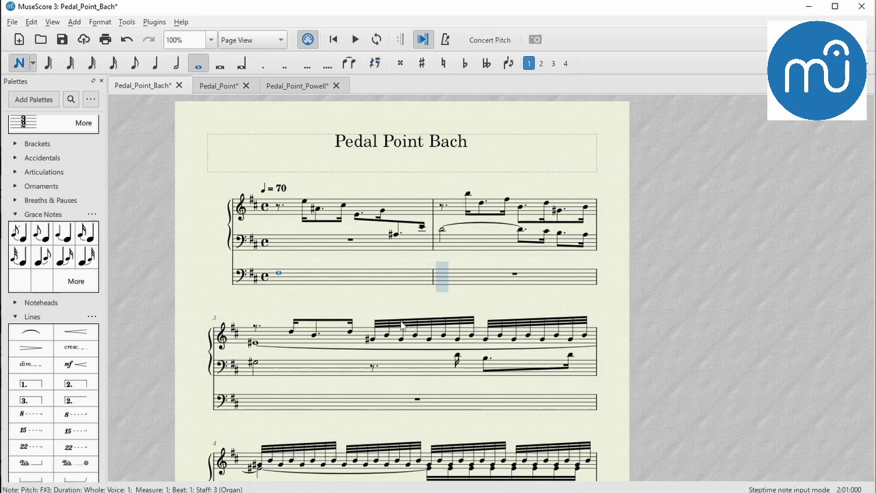
pyautogui.hotkey('ctrl', 'Down')
# - Tie F# whole notes through measures 2–5, ending with a tied eighth-note F# in measure 6
pyautogui.click(197, 64)
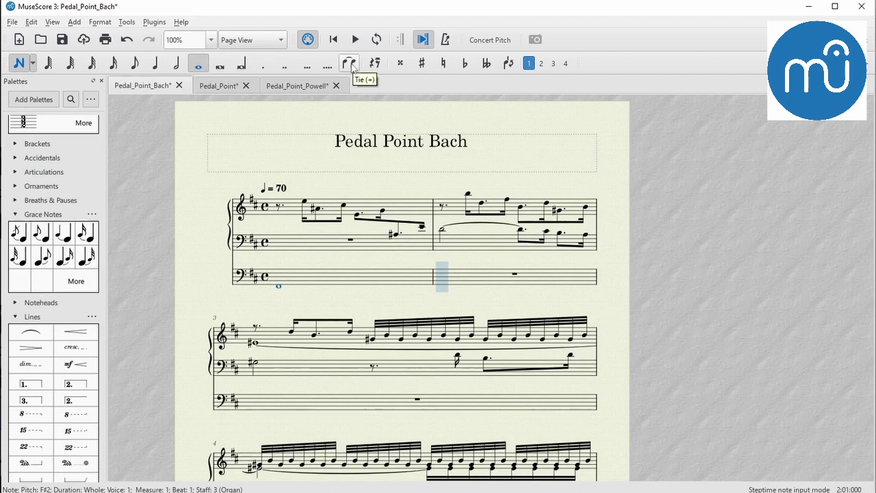
pyautogui.click(350, 64)
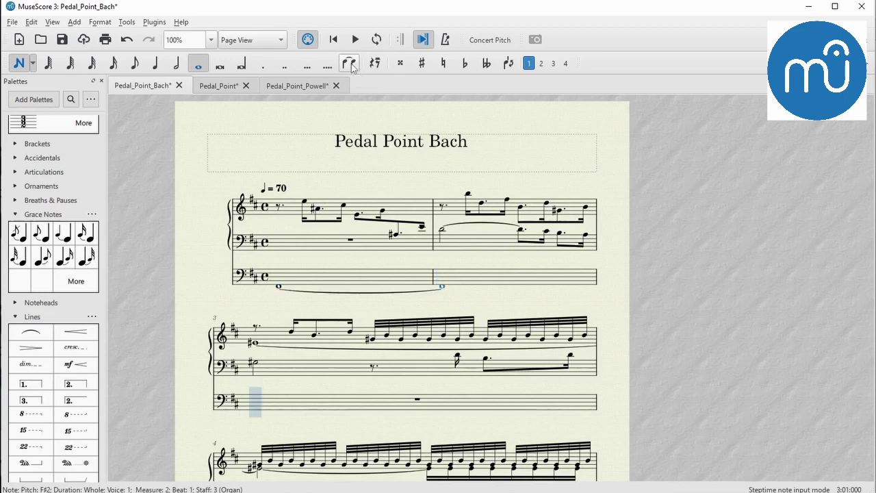
pyautogui.click(350, 64)
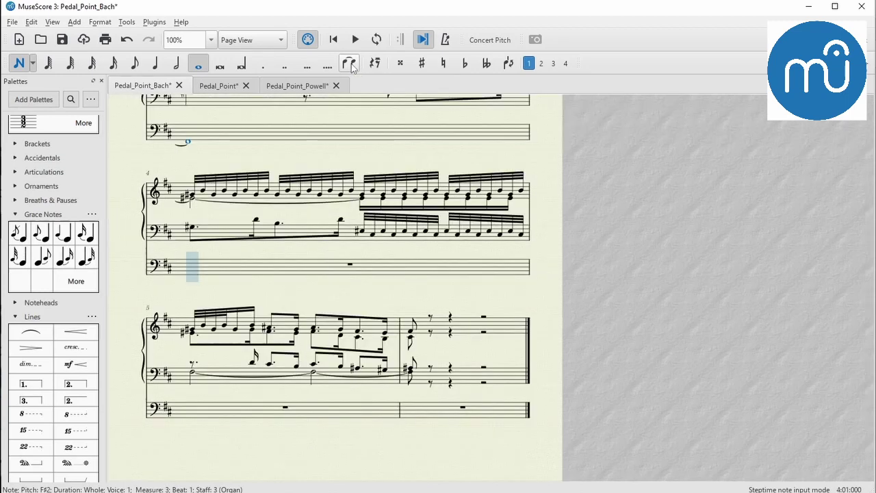
pyautogui.click(350, 63)
pyautogui.click(350, 63)
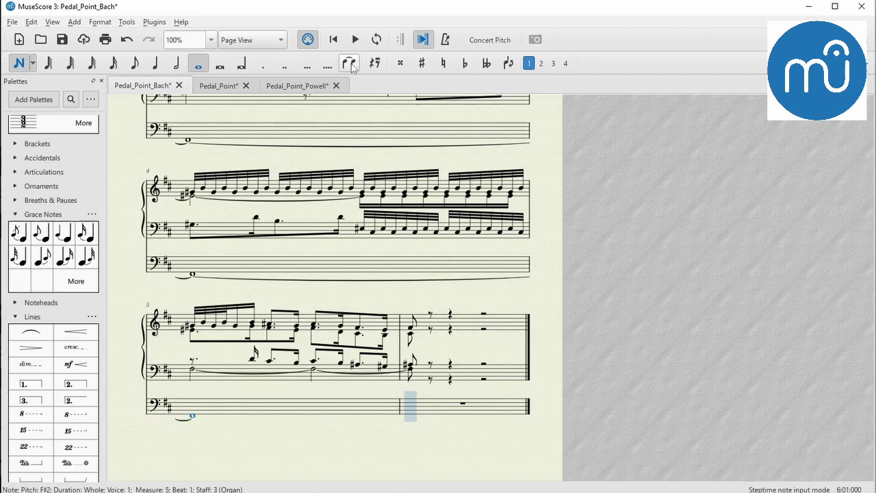
pyautogui.press('4')
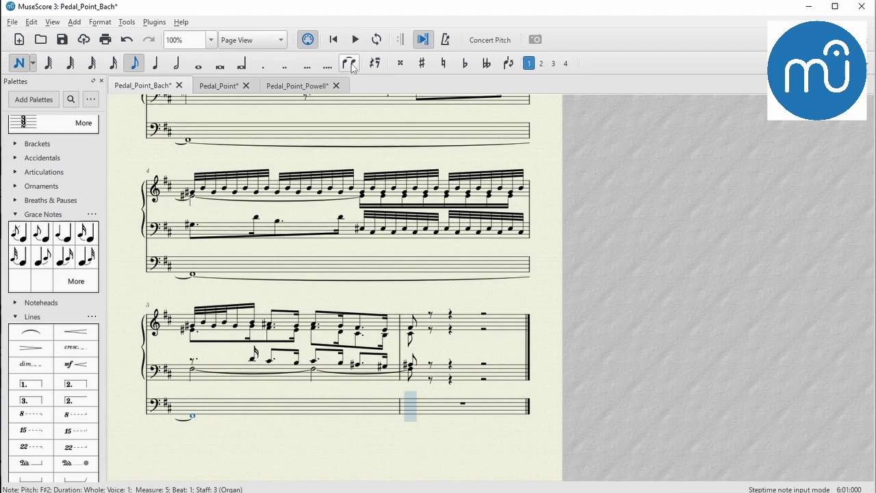
pyautogui.click(352, 64)
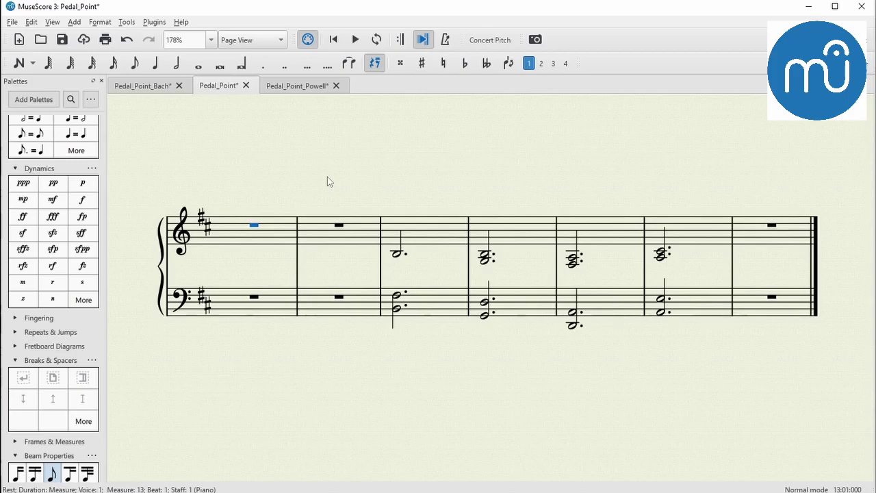
# - Replace the measure-1 treble rest with Ds: three dotted quarters, then a quarter and an eighth
pyautogui.press('5')
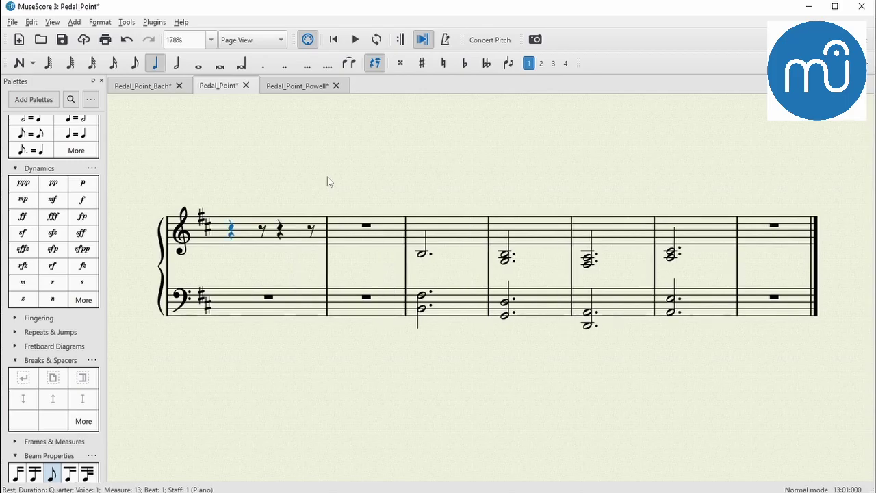
pyautogui.press('.')
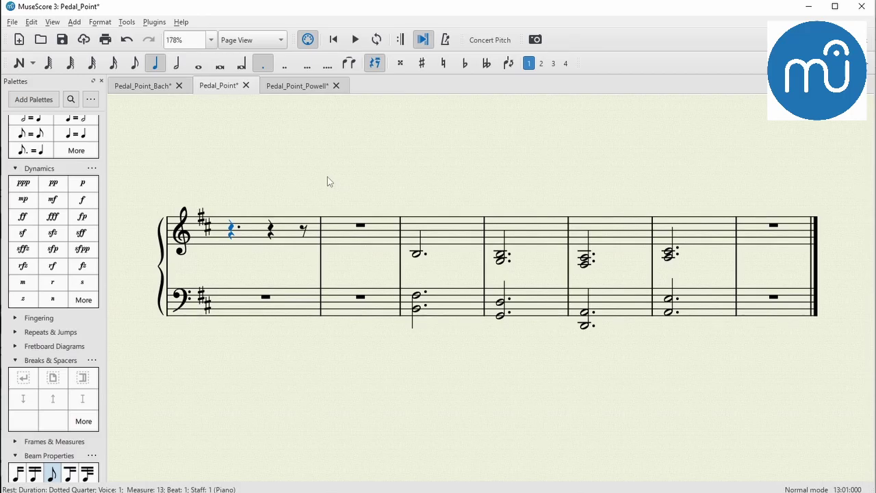
pyautogui.press('n')
pyautogui.press('d')
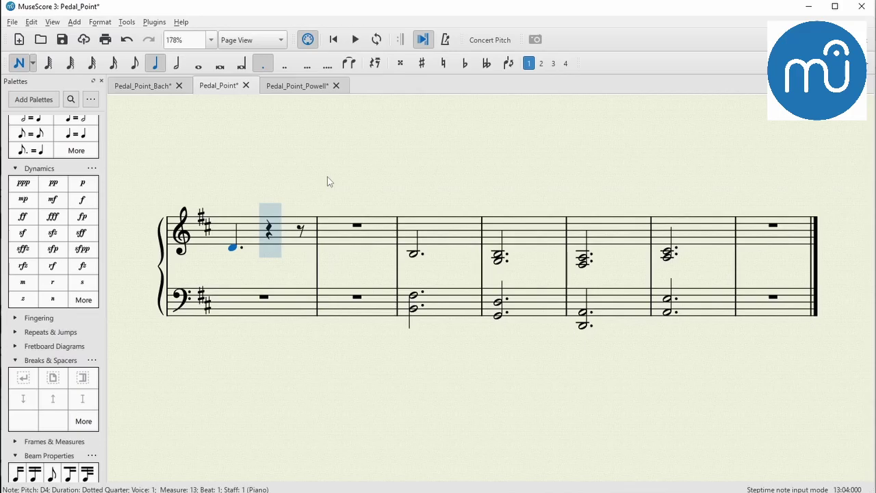
pyautogui.press('d')
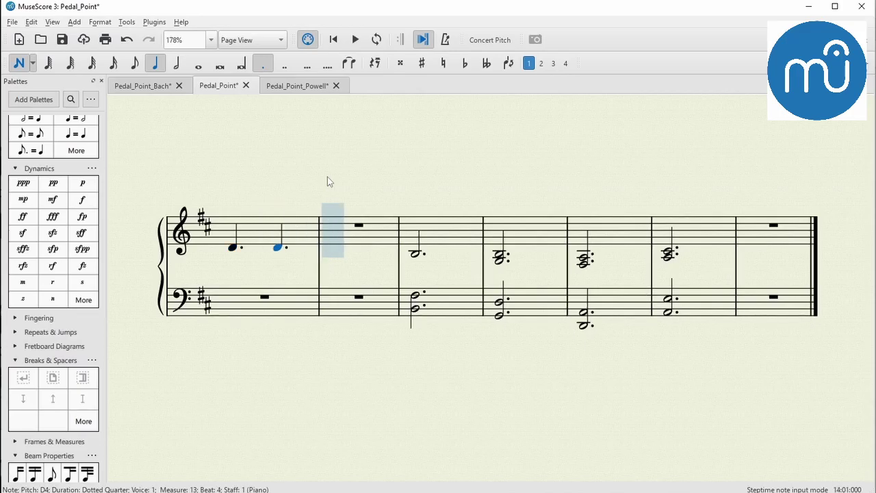
pyautogui.press('d')
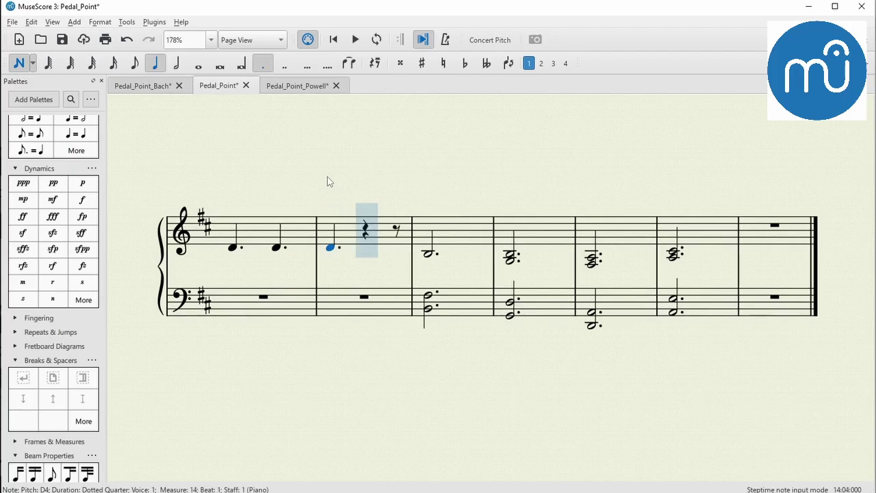
pyautogui.press('.')
pyautogui.press('d')
pyautogui.press('3')
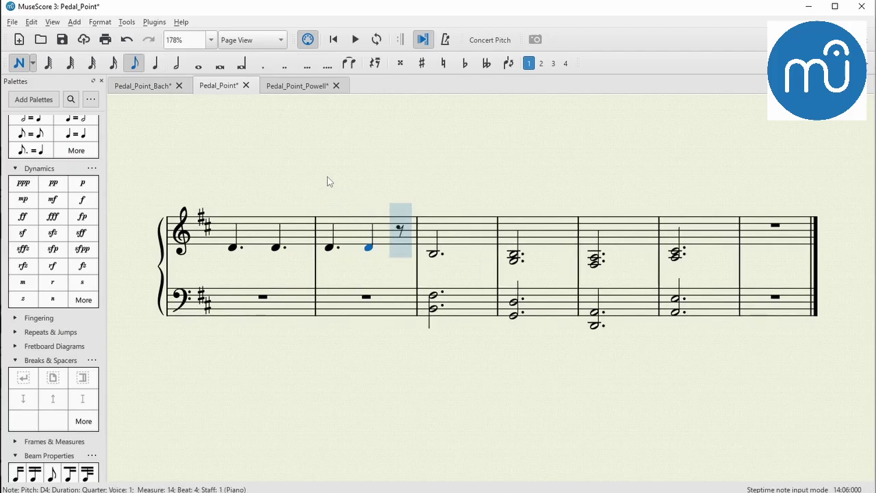
pyautogui.press('d')
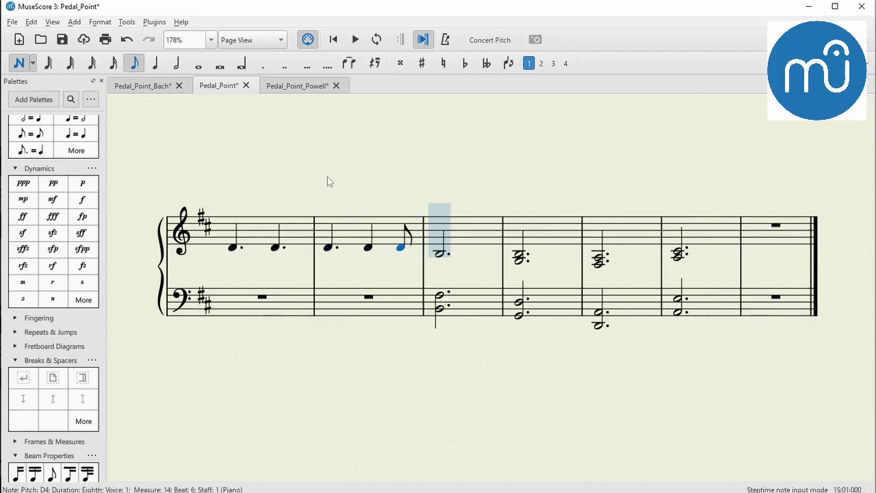
pyautogui.press('Escape')
# - Move the treble chords of measures 15–18 into voice 2
pyautogui.click(479, 233)
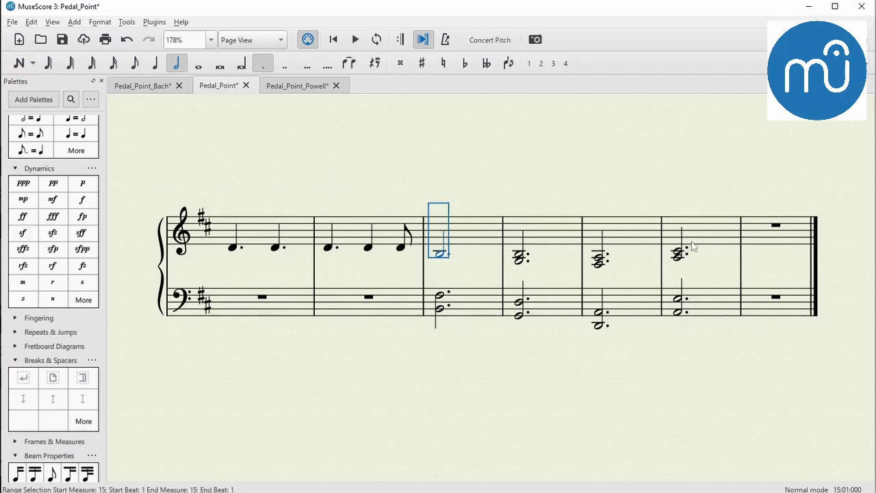
pyautogui.keyDown('shift'); pyautogui.click(710, 232); pyautogui.keyUp('shift')
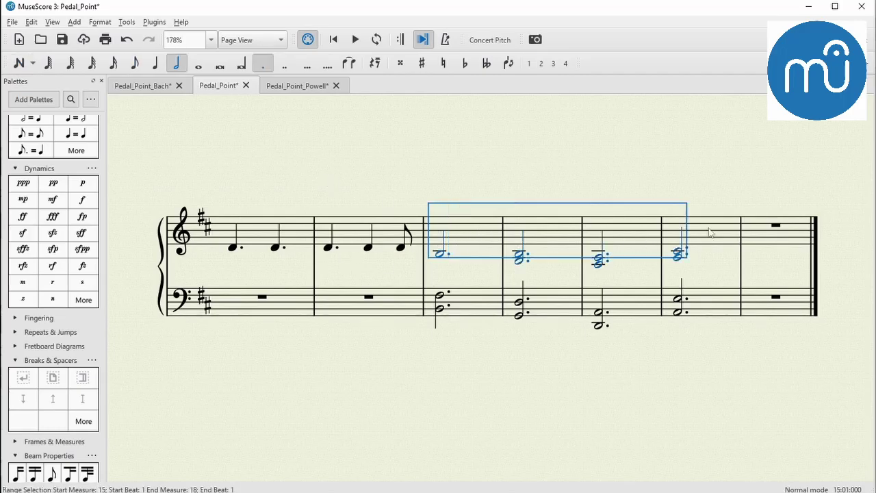
pyautogui.click(541, 64)
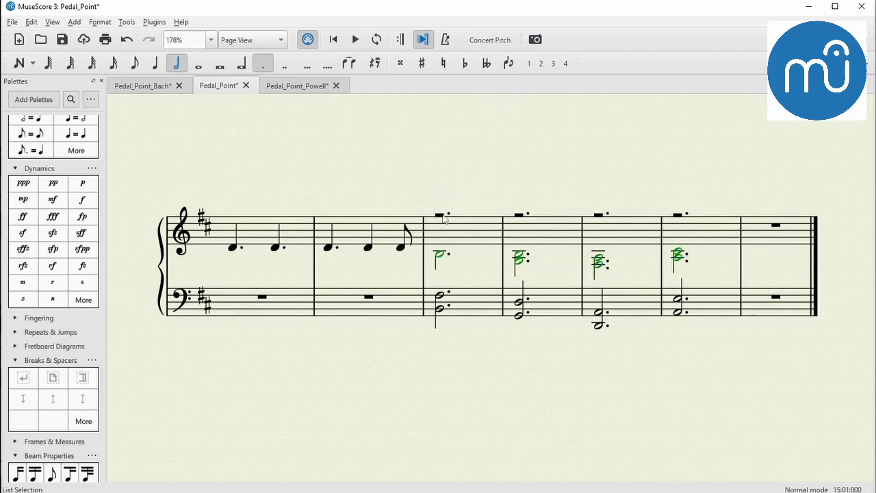
# - Fill voice 1 of measures 15–18 with repeated dotted-quarter D notes
pyautogui.click(442, 215)
pyautogui.press('5')
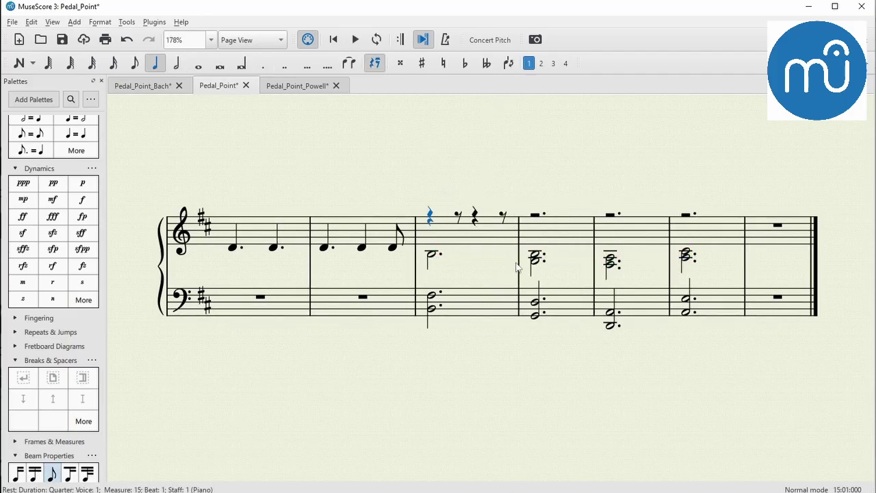
pyautogui.press('.')
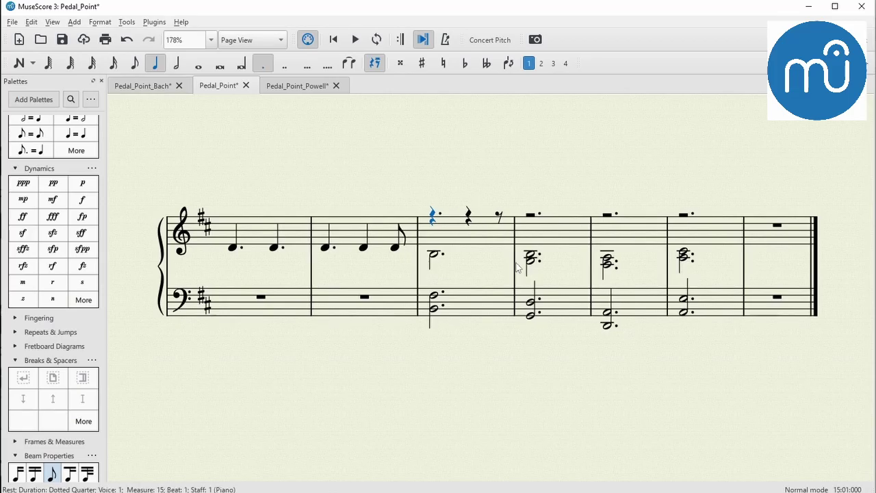
pyautogui.press('n')
pyautogui.press('d')
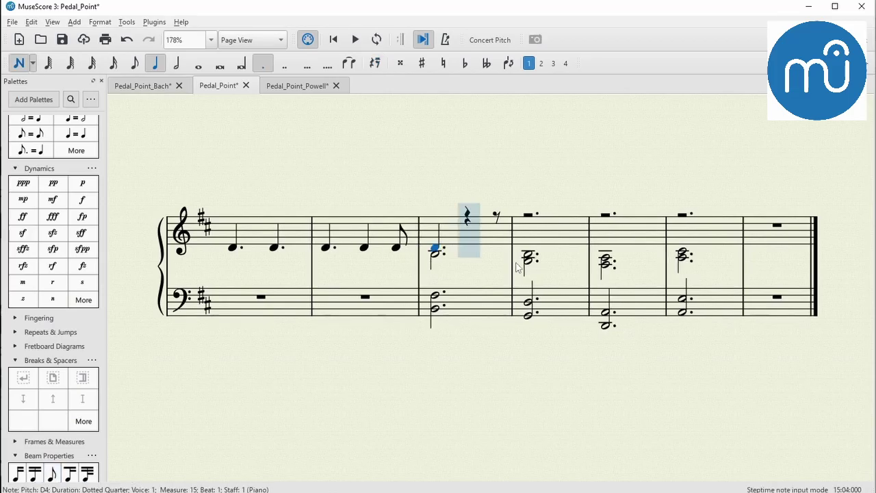
pyautogui.press('d')
pyautogui.press('d')
pyautogui.press('d')
pyautogui.press('d')
pyautogui.press('d')
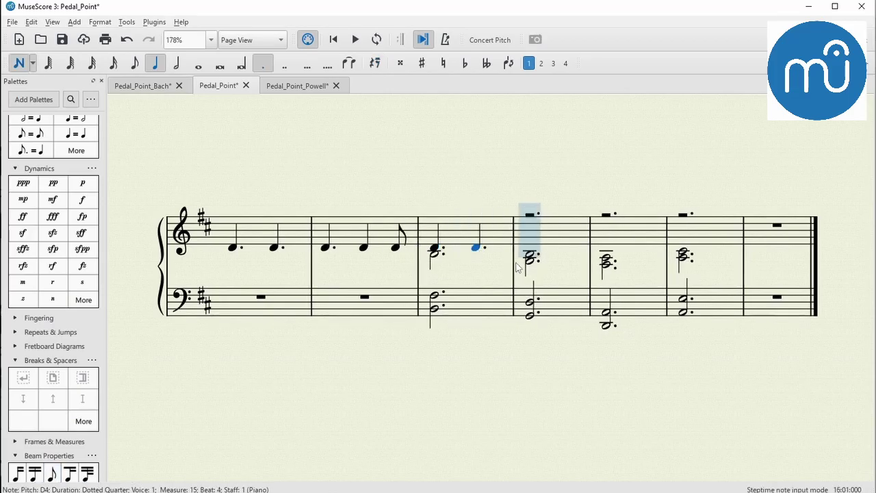
pyautogui.press('d')
pyautogui.press('d')
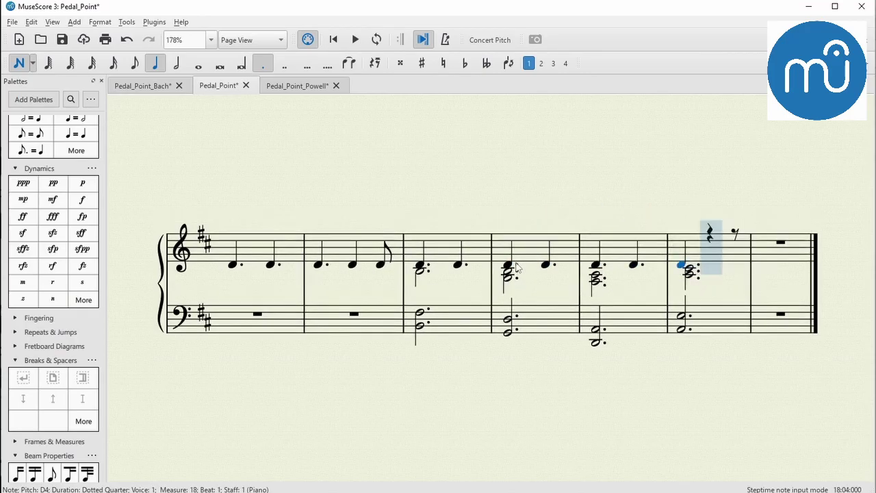
pyautogui.press('Escape')
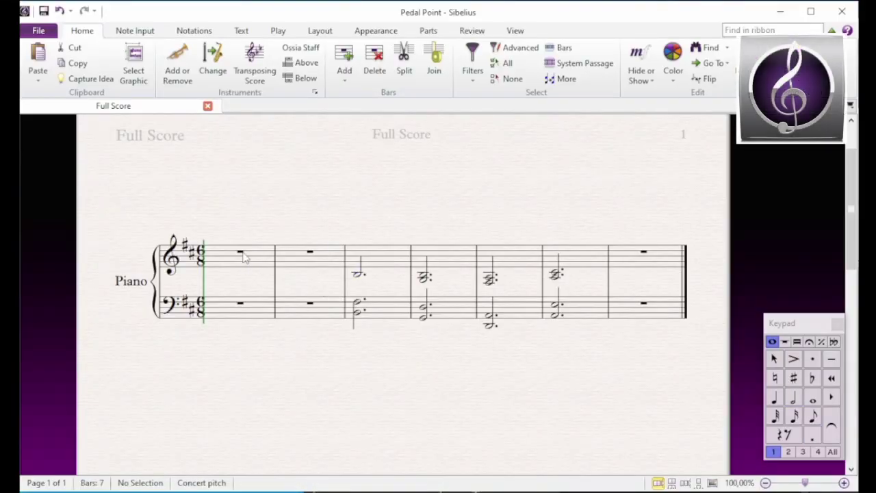
# - In Sibelius, enter bar 1–2 treble D4s (three dotted quarters, quarter, eighth) and select the bar 3–6 chords
pyautogui.click(241, 254)
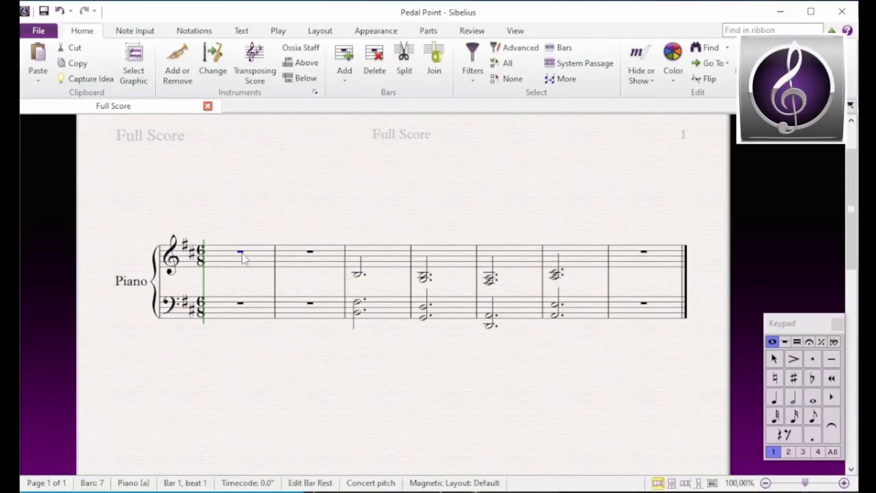
pyautogui.press('KP_5')
pyautogui.press('KP_4')
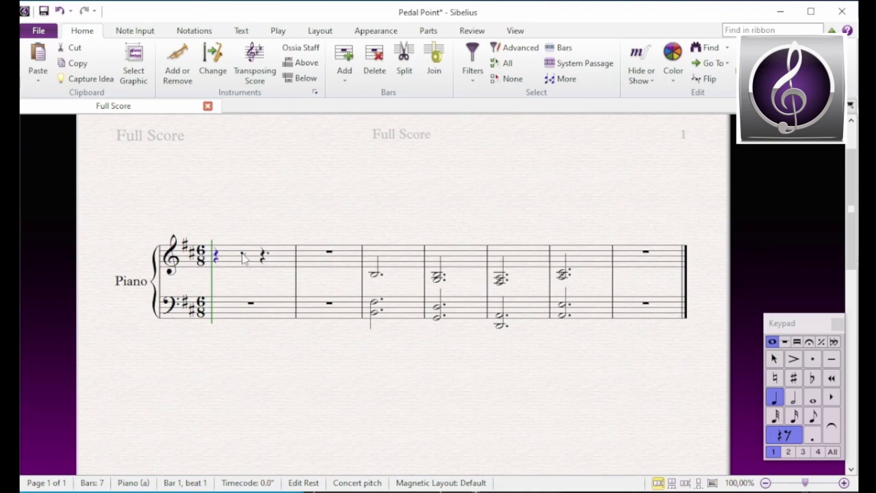
pyautogui.press('KP_Decimal')
pyautogui.press('d')
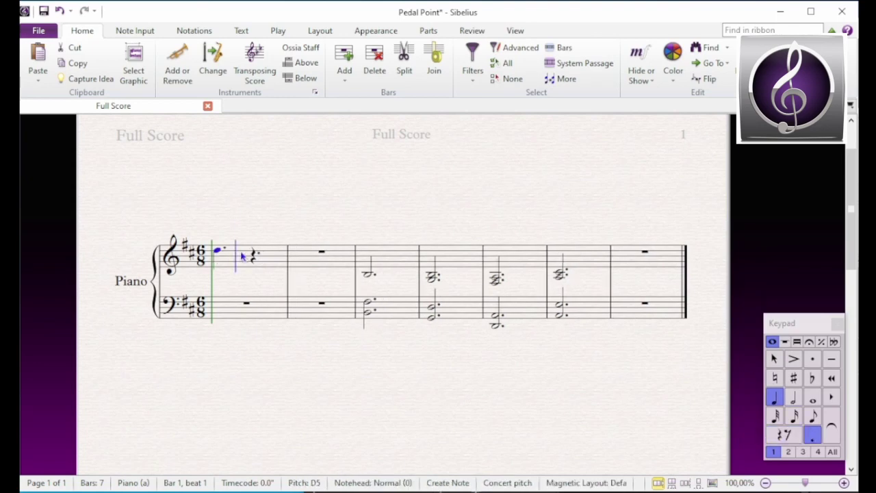
pyautogui.hotkey('ctrl', 'Down')
pyautogui.press('d')
pyautogui.press('d')
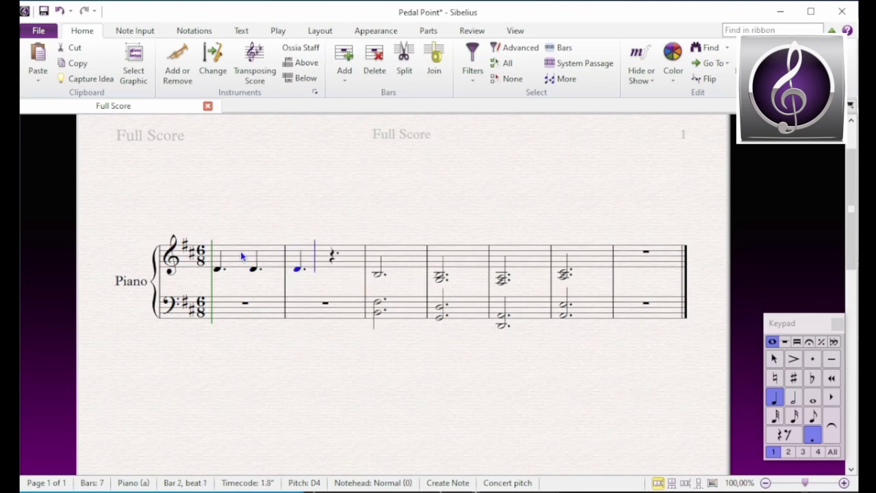
pyautogui.press('KP_Decimal')
pyautogui.press('d')
pyautogui.press('KP_3')
pyautogui.press('d')
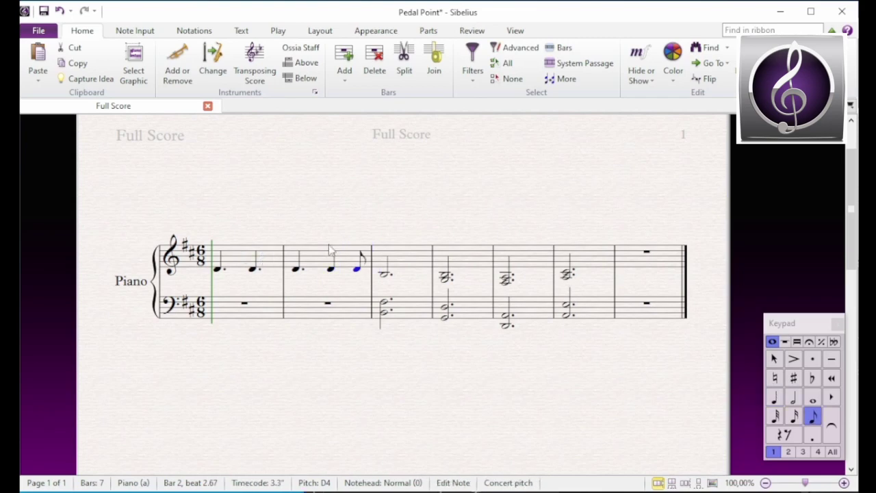
pyautogui.click(406, 260)
pyautogui.keyDown('shift'); pyautogui.click(583, 267); pyautogui.keyUp('shift')
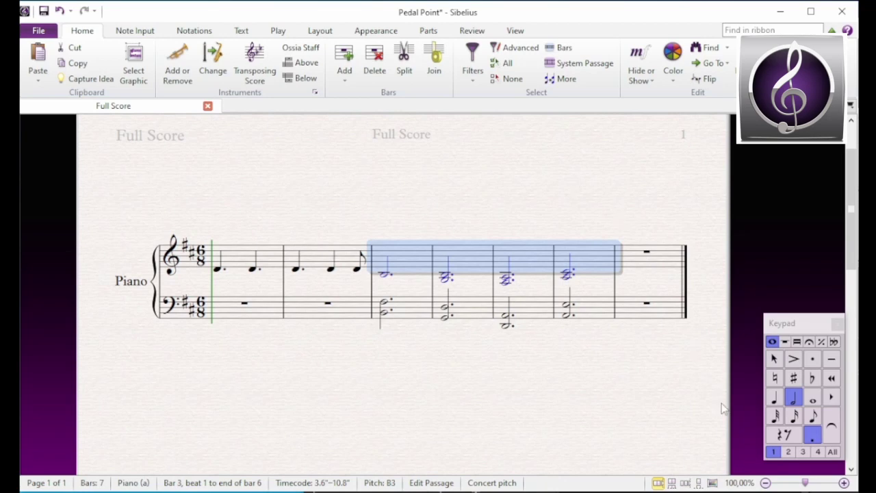
# - Move the bar 3–6 chords to voice 2 and replace the bar 3 voice-1 rest with dotted-quarter D4s
pyautogui.click(789, 453)
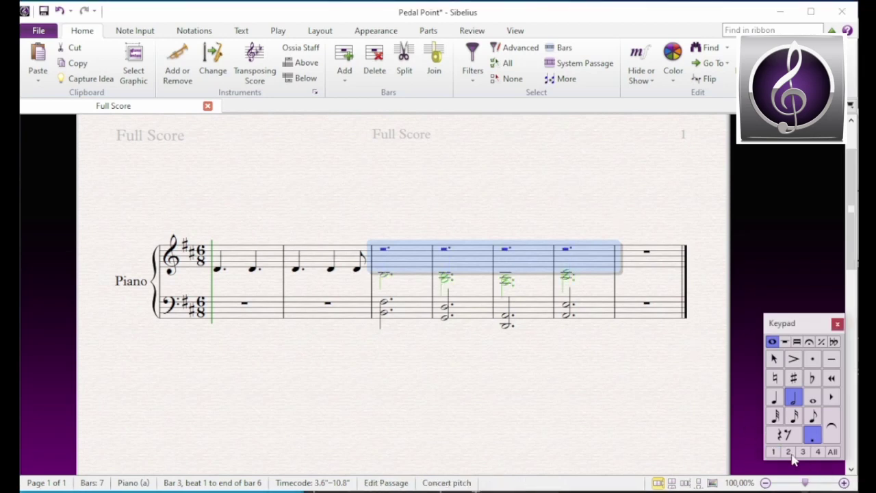
pyautogui.click(384, 249)
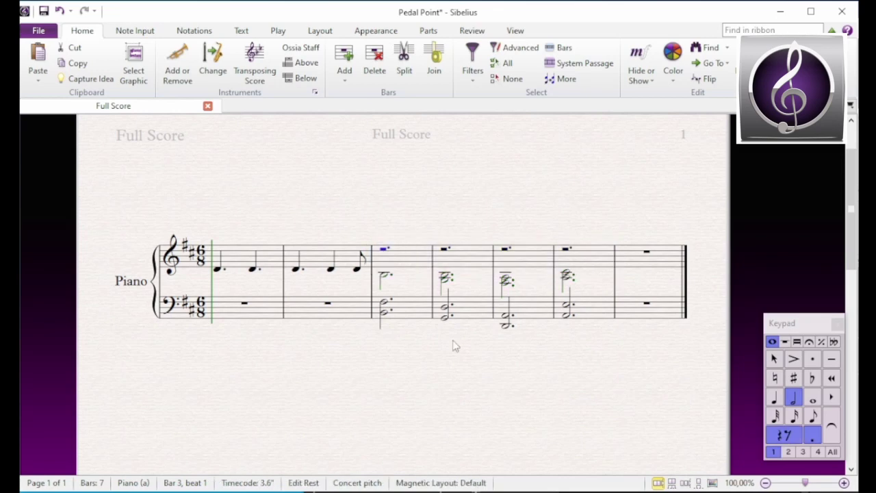
pyautogui.press('4')
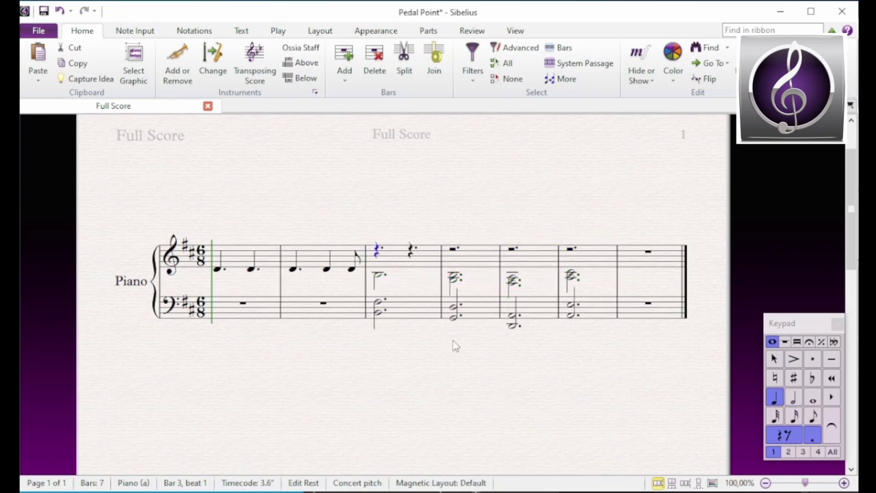
pyautogui.press('d')
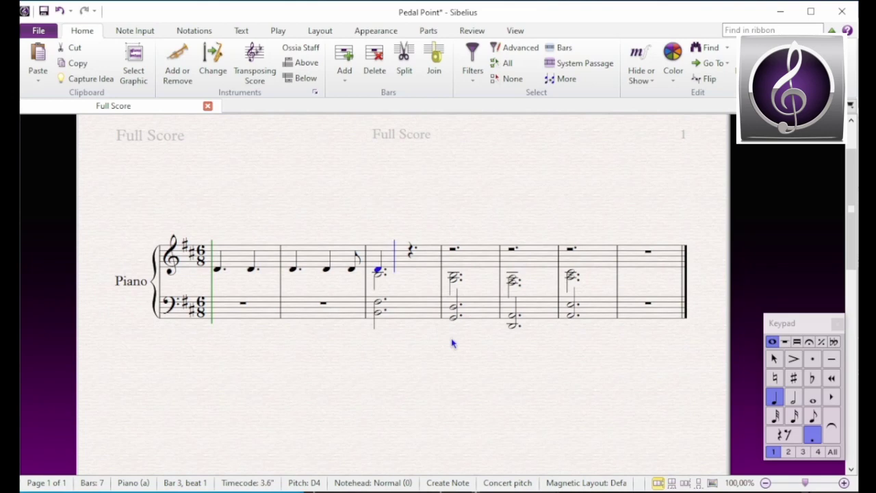
pyautogui.press('d')
pyautogui.press('d')
pyautogui.press('d')
pyautogui.press('d')
pyautogui.press('d')
pyautogui.press('d')
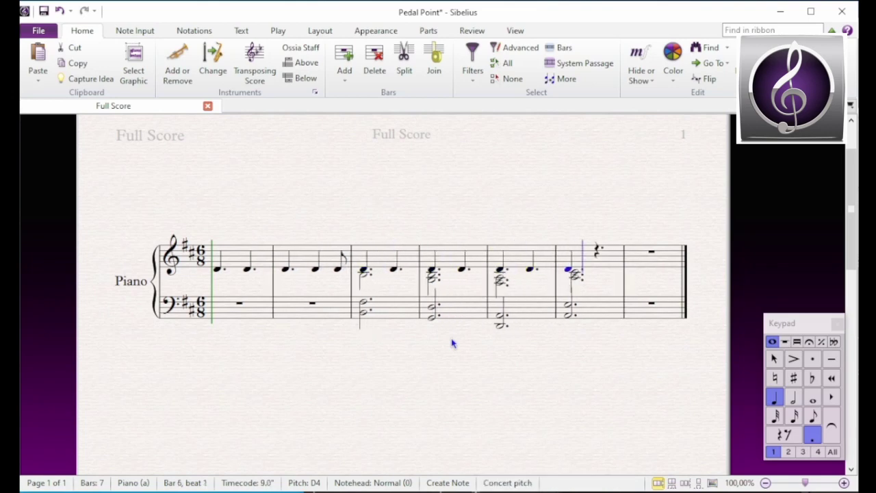
pyautogui.press('d')
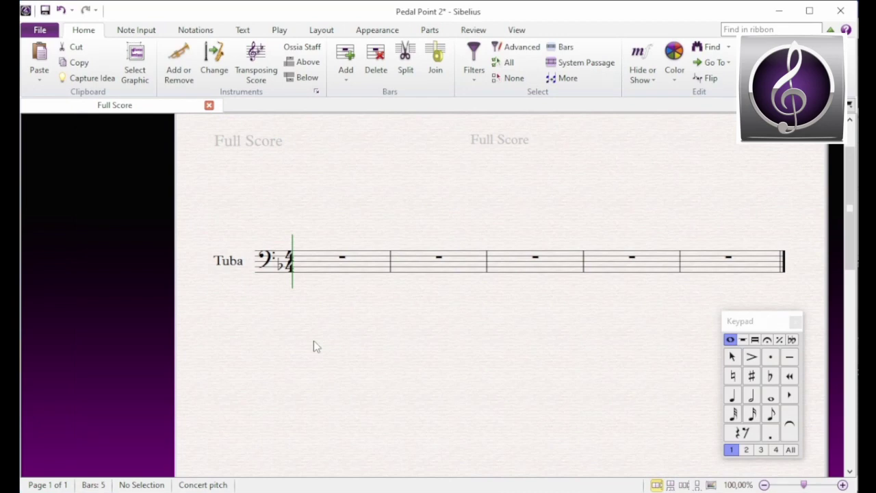
# - Enter a low F2 whole note in tuba bar 1, tied into the next bar
pyautogui.click(342, 259)
pyautogui.press('n')
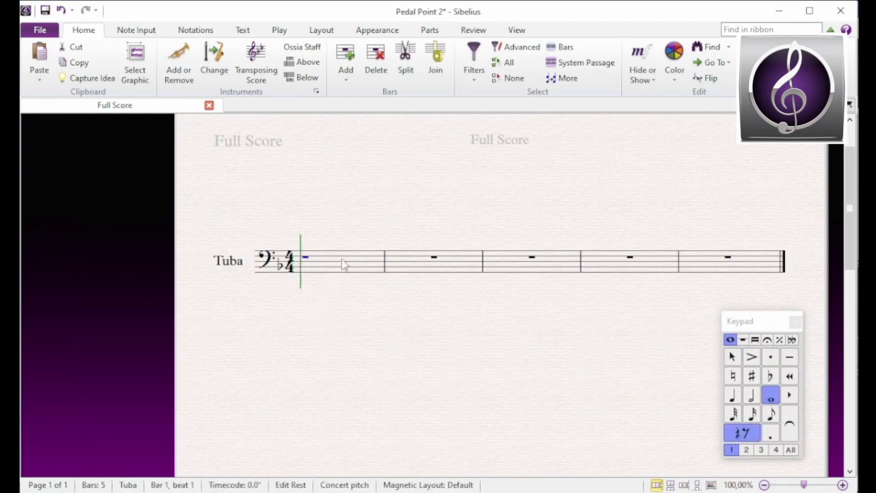
pyautogui.press('f')
pyautogui.hotkey('ctrl', 'Down')
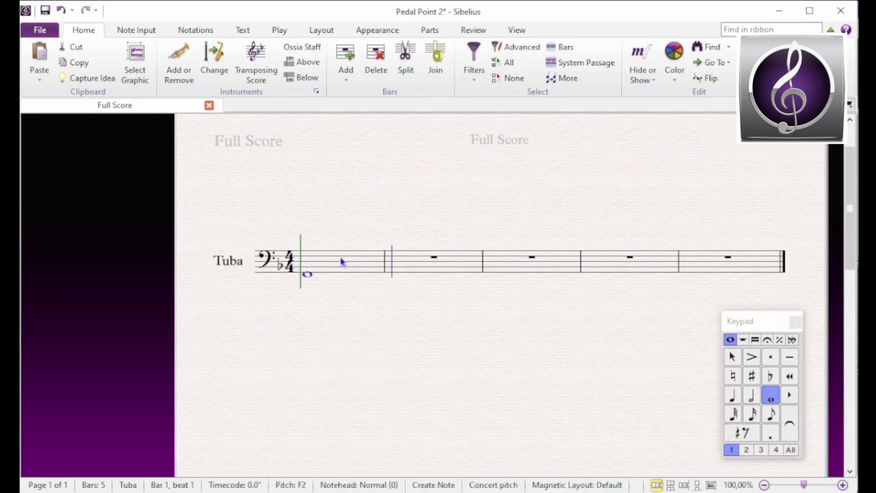
pyautogui.press('Return')
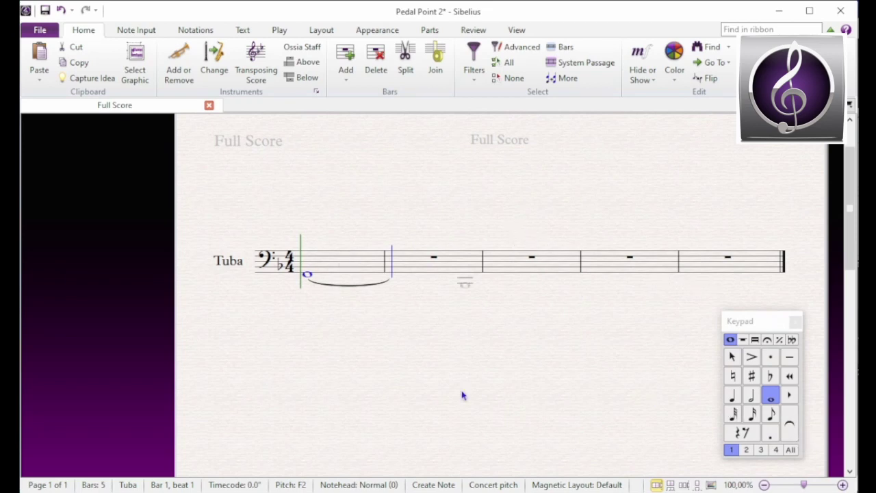
# - Repeat the tied F2 through bars 2–5 and remove the tie from the final note
pyautogui.press('f')
pyautogui.press('Return')
pyautogui.press('f')
pyautogui.press('Return')
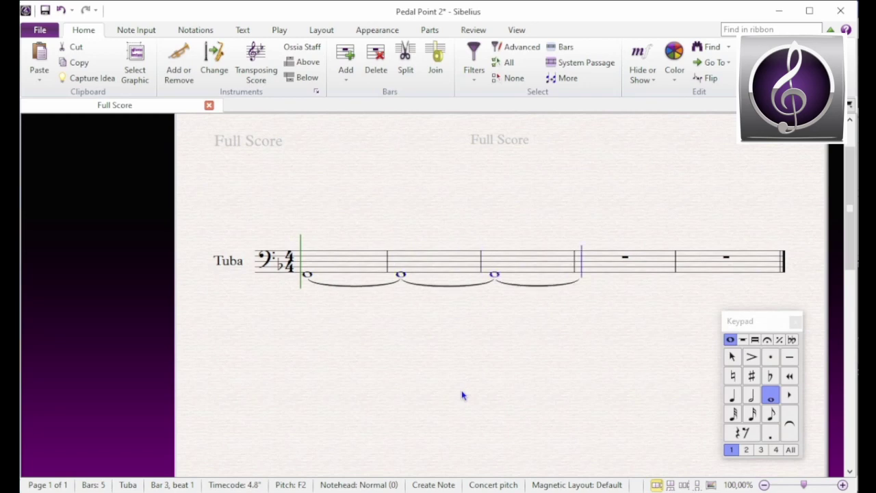
pyautogui.hotkey('ctrl', 'z')
pyautogui.hotkey('ctrl', 'z')
pyautogui.press('Escape')
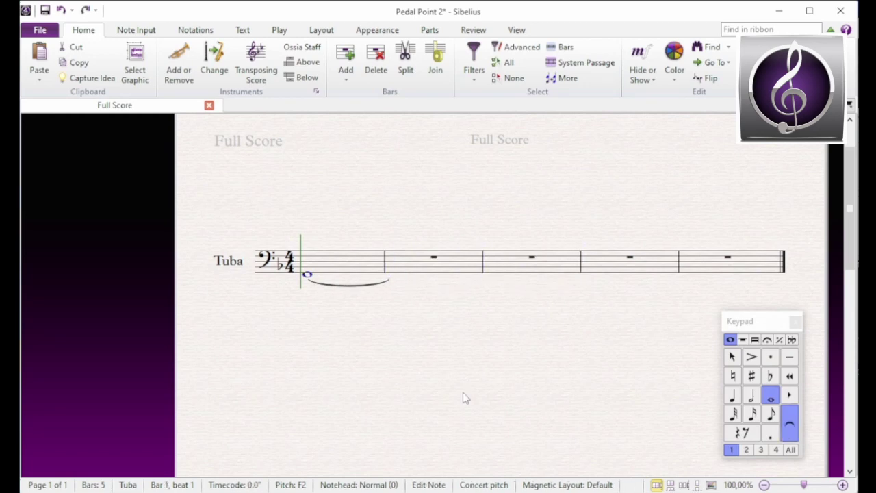
pyautogui.click(351, 263)
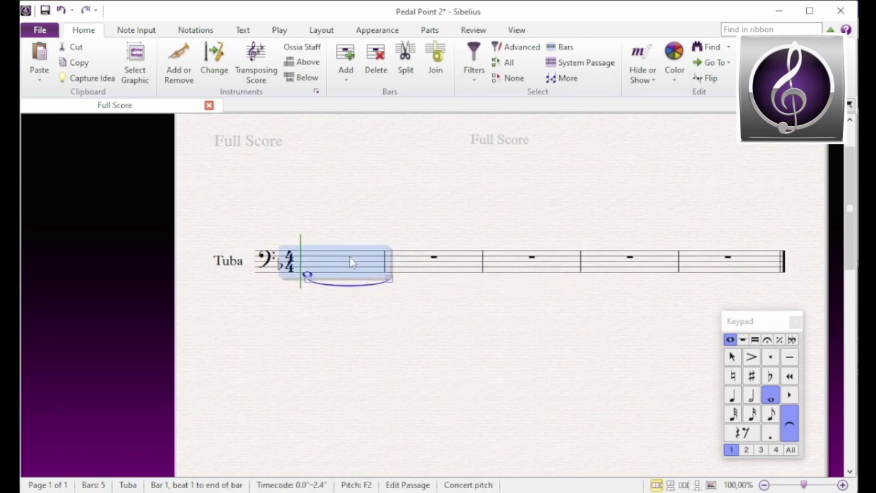
pyautogui.press('r')
pyautogui.press('r')
pyautogui.press('r')
pyautogui.press('r')
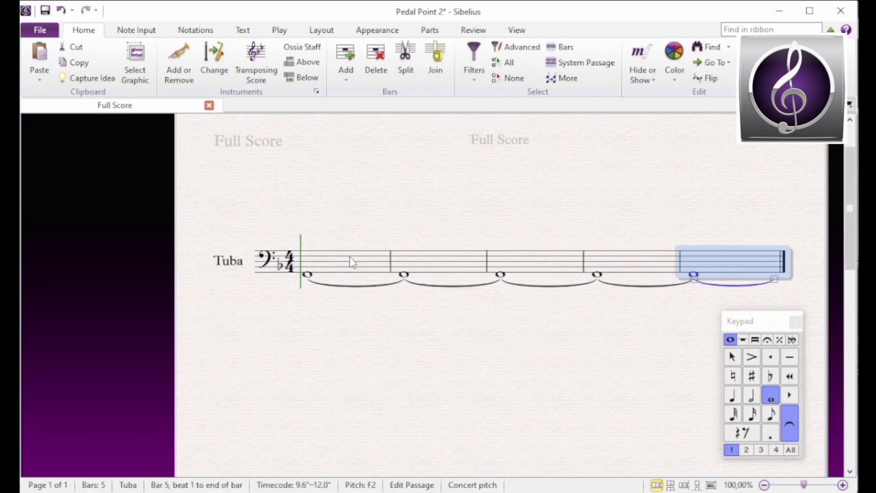
pyautogui.press('KP_Enter')
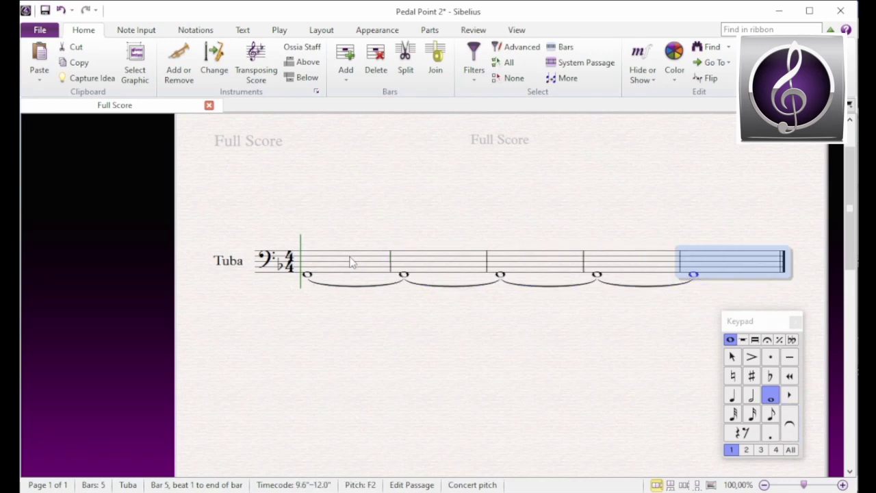